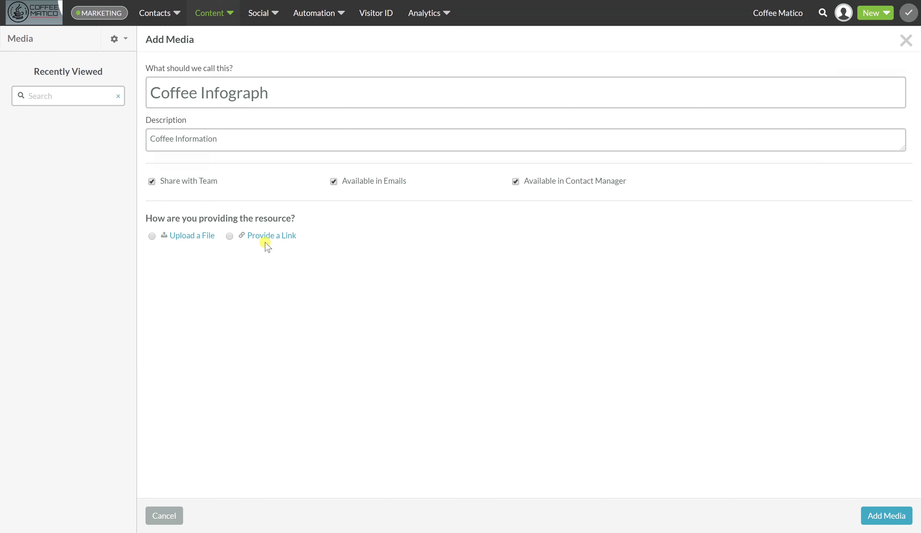
Upload the infographic file as the resource and add the Coffee Infograph media asset
{"action": "left_click", "coordinate": [151, 236]}
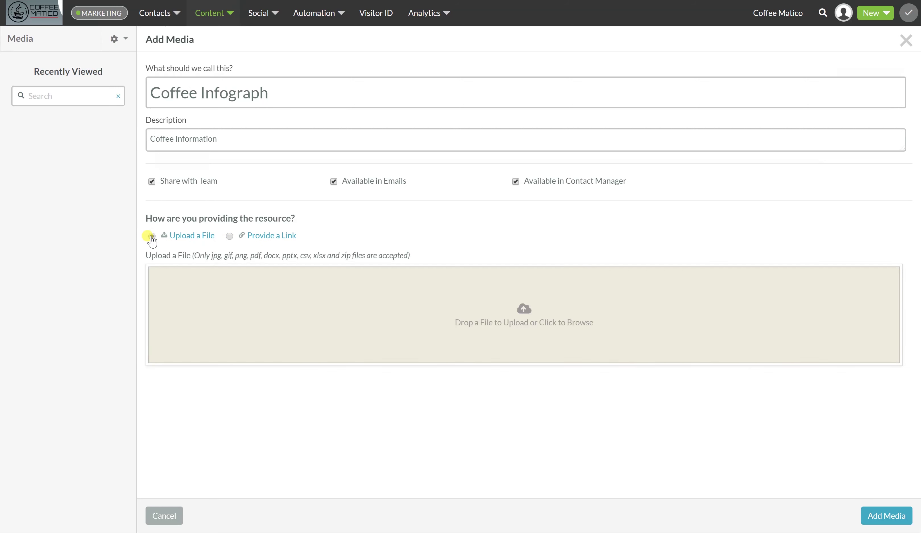
{"action": "left_click", "coordinate": [536, 313]}
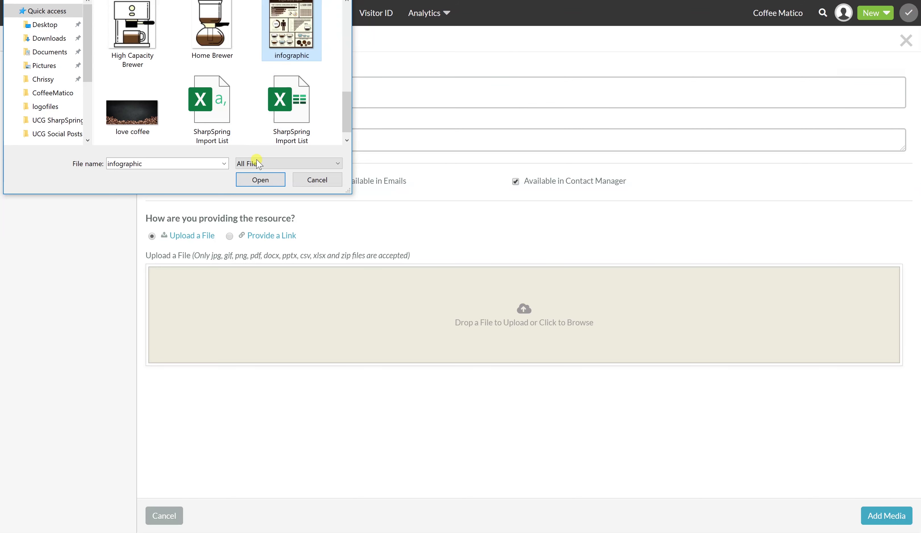
{"action": "left_click", "coordinate": [262, 181]}
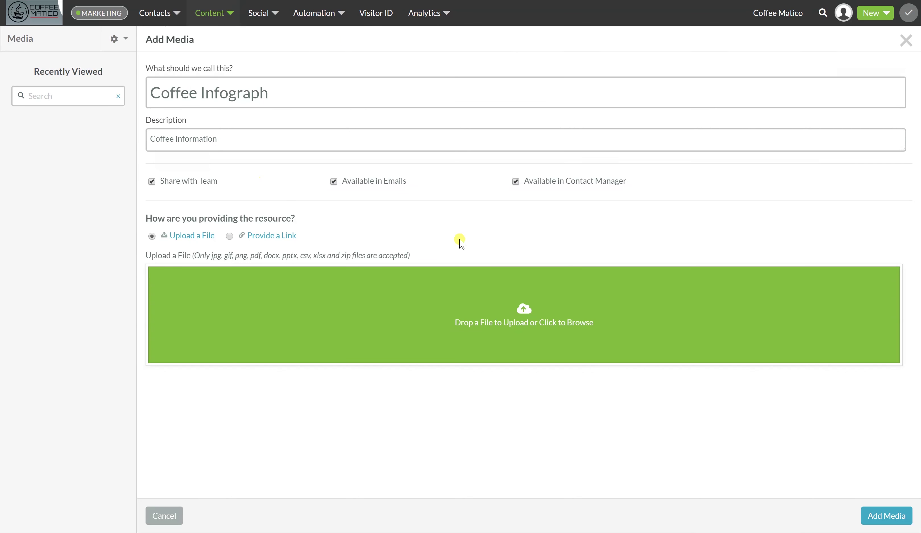
{"action": "left_click", "coordinate": [874, 518]}
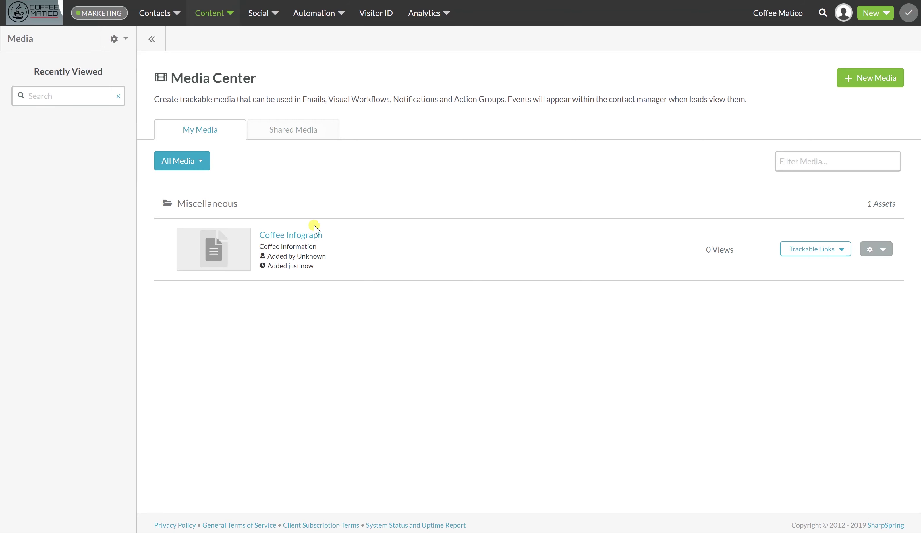
View the Coffee Infograph asset's details and its hosted image, and return to the Media Center
{"action": "left_click", "coordinate": [300, 238]}
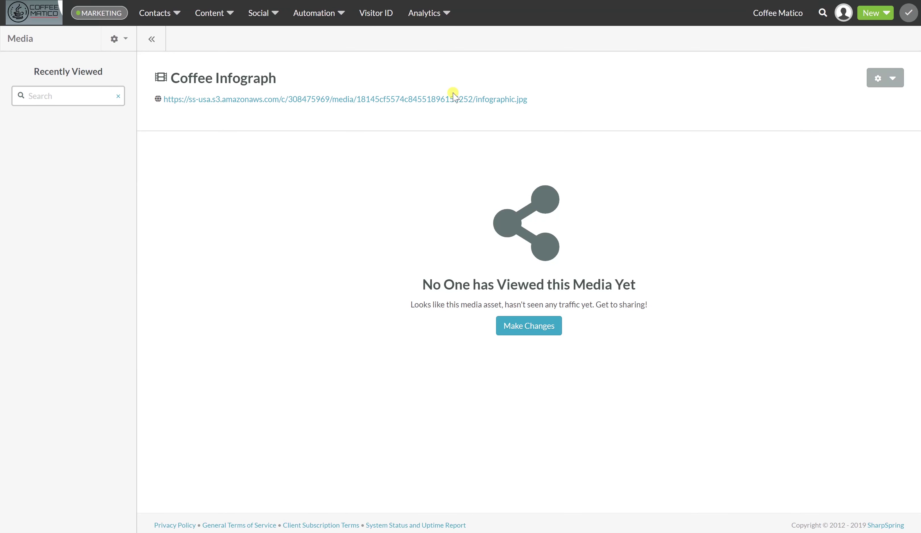
{"action": "left_click", "coordinate": [444, 100]}
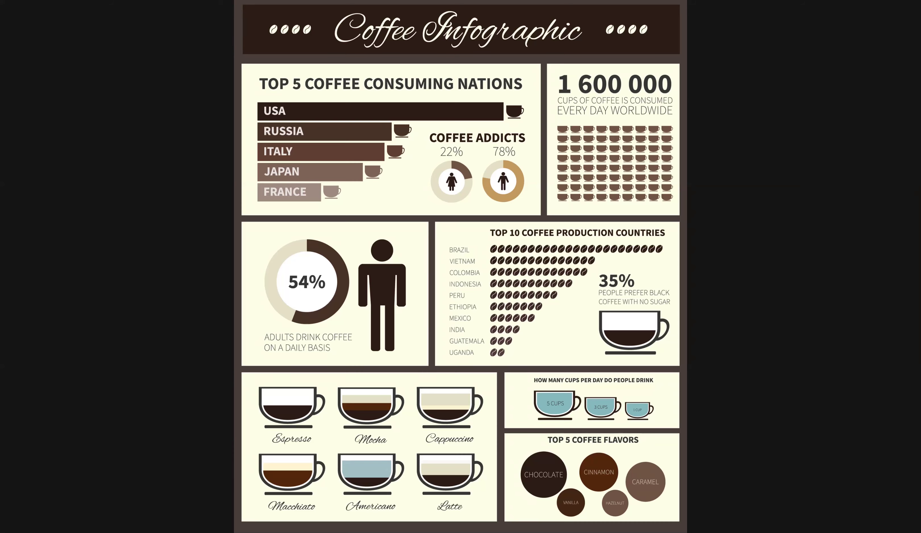
{"action": "key", "text": "ctrl+w"}
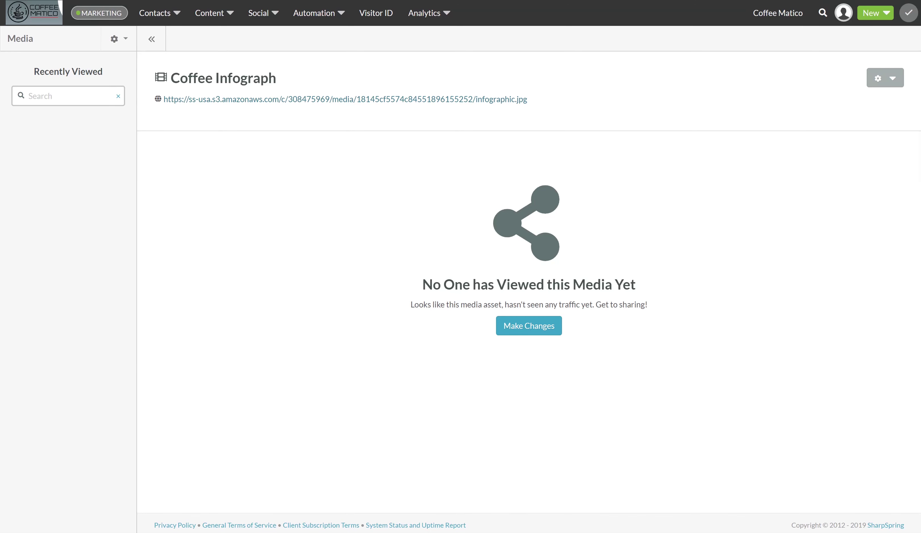
{"action": "key", "text": "alt+Left"}
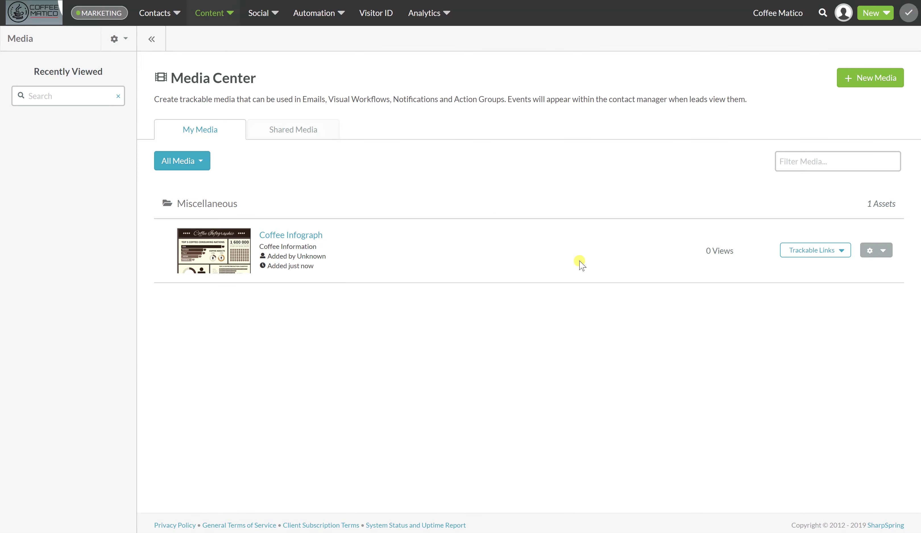
Add a trackable link named Coffee Info to the Coffee Infograph asset
{"action": "left_click", "coordinate": [839, 252]}
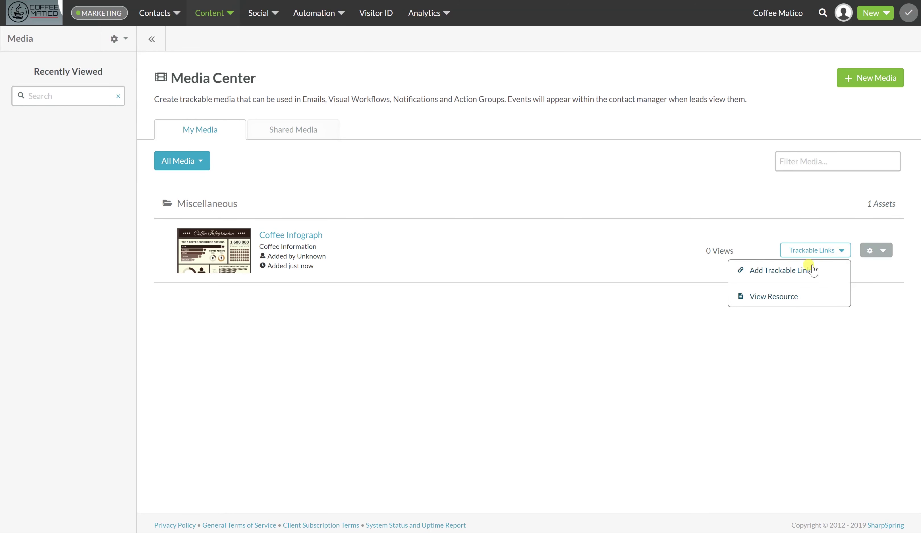
{"action": "left_click", "coordinate": [774, 273]}
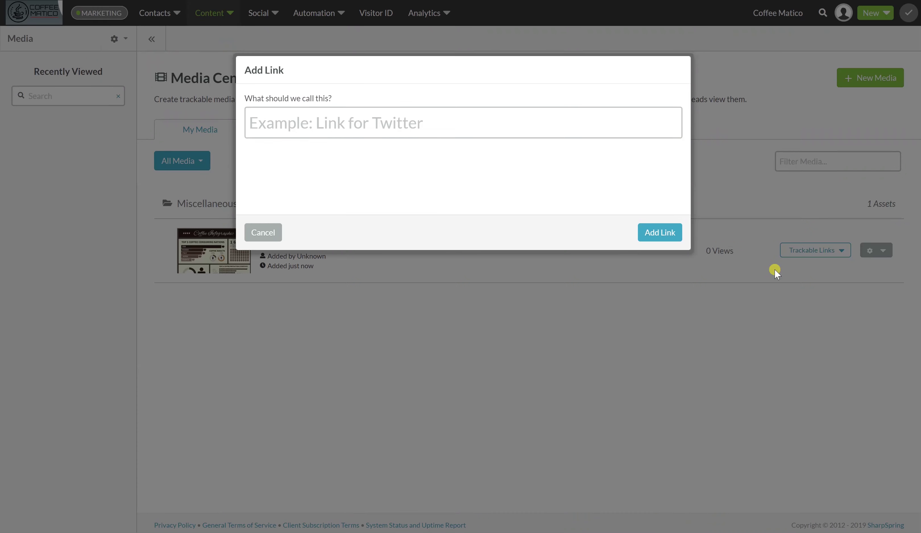
{"action": "left_click", "coordinate": [329, 125]}
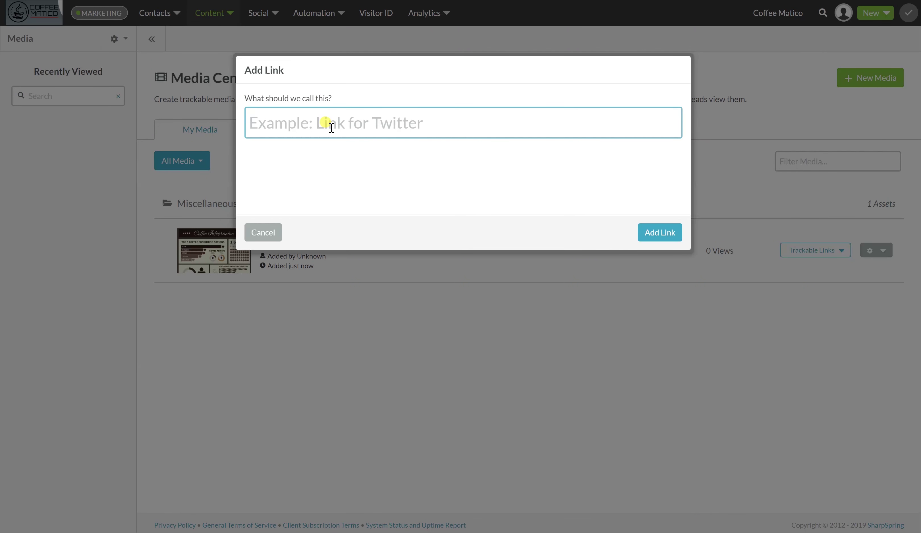
{"action": "type", "text": "Coff"}
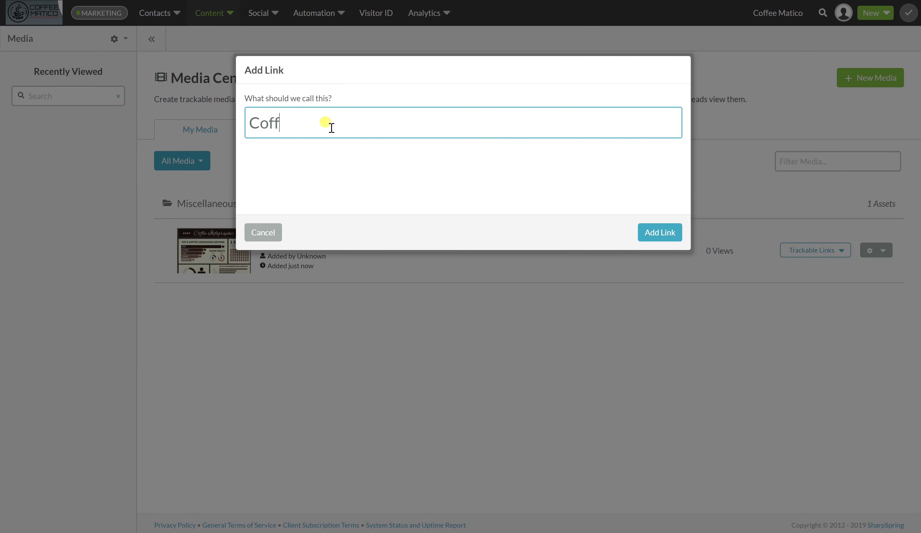
{"action": "type", "text": "ee Info"}
{"action": "left_click", "coordinate": [654, 238]}
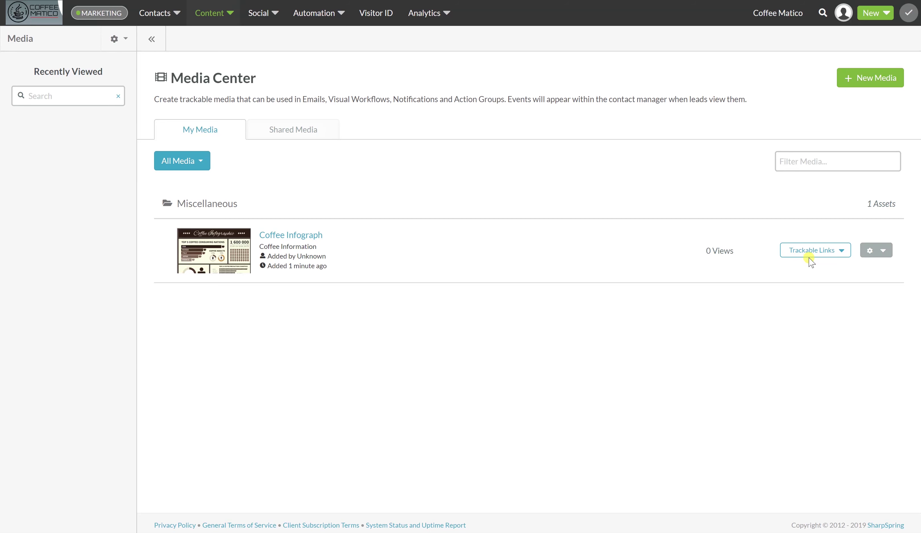
Copy the Coffee Info trackable link of the Coffee Infograph asset and look over the social options
{"action": "left_click", "coordinate": [827, 252]}
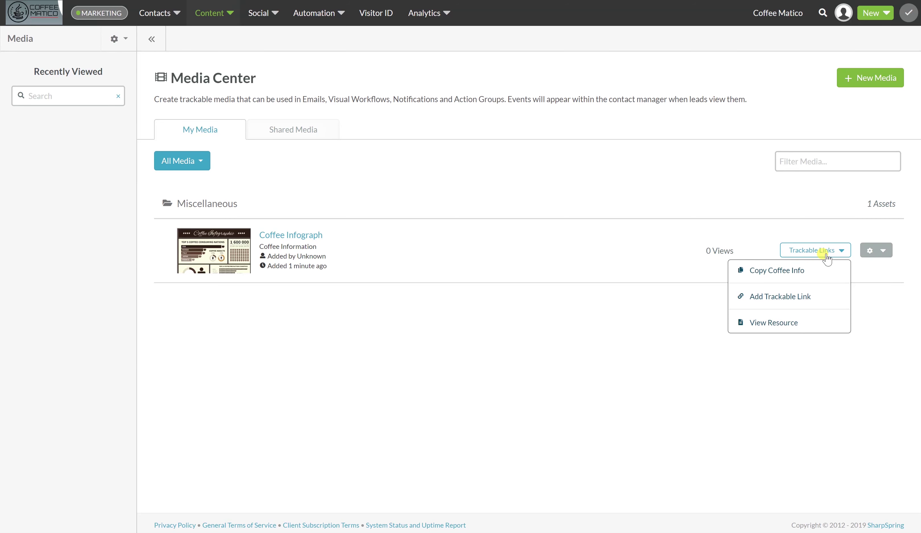
{"action": "left_click", "coordinate": [759, 276]}
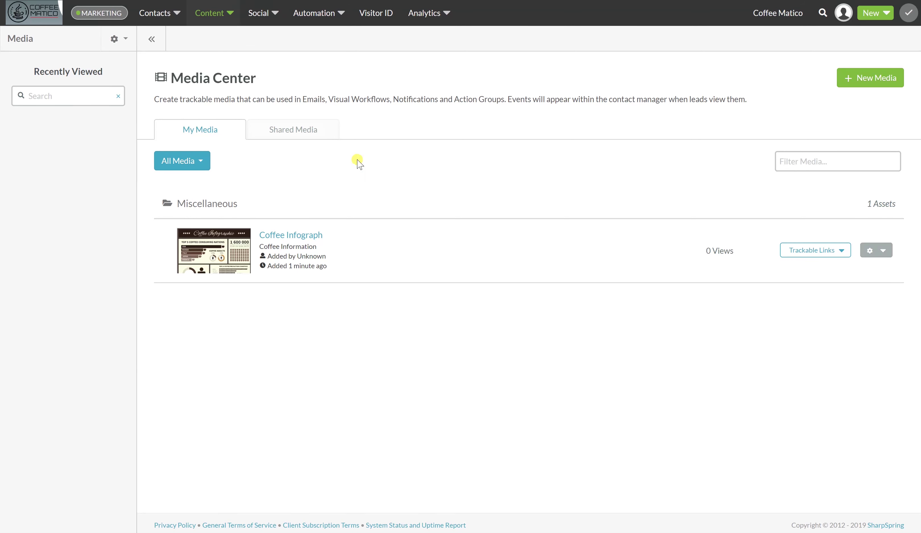
{"action": "left_click", "coordinate": [272, 14]}
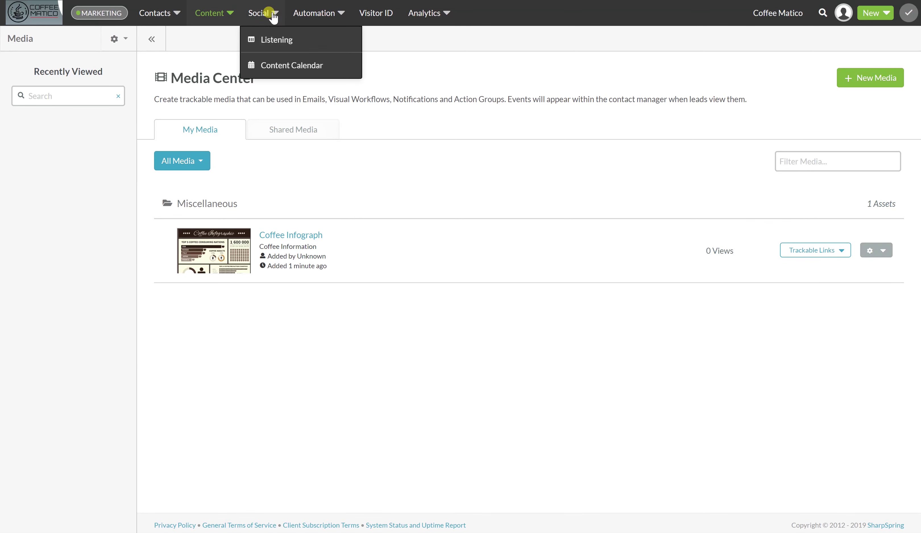
{"action": "left_click", "coordinate": [278, 68]}
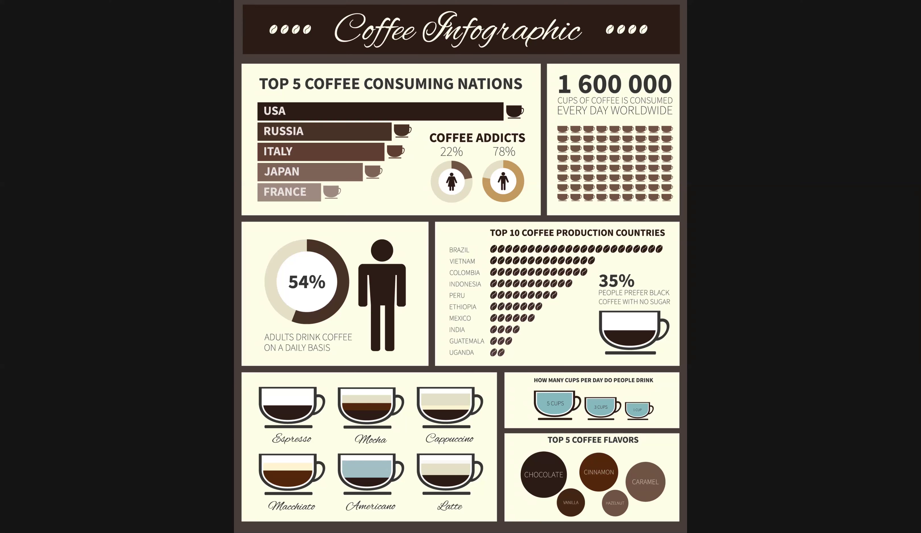
Load the copied trackable link in the browser and view the Coffee Infograph resource from the Media Center
{"action": "type", "text": "https://koi-3QNJ4LHF8U.marketingautomation.services/net/m?md=g6dJpkwXEmGR1tLBLR9hEojQ8xvoliEJ"}
{"action": "key", "text": "Return"}
{"action": "key", "text": "ctrl+shift+Tab"}
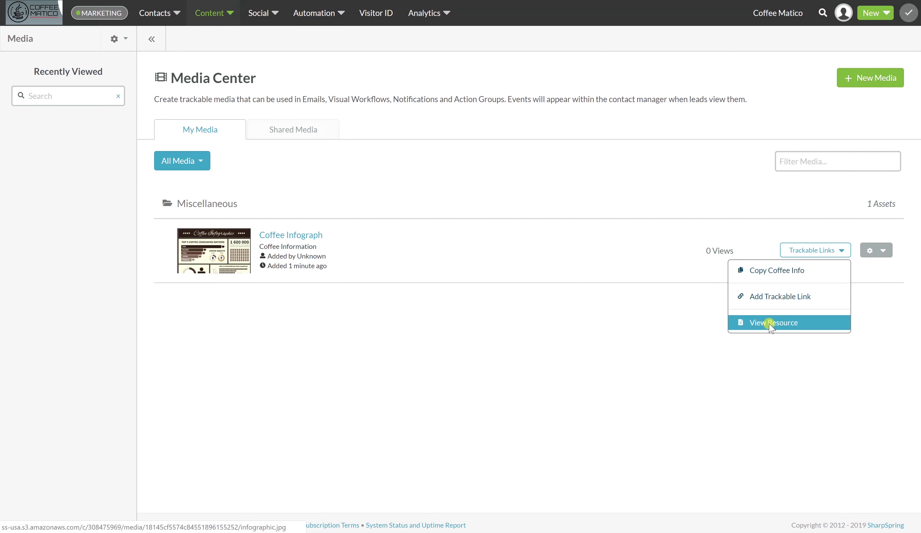
{"action": "left_click", "coordinate": [769, 323]}
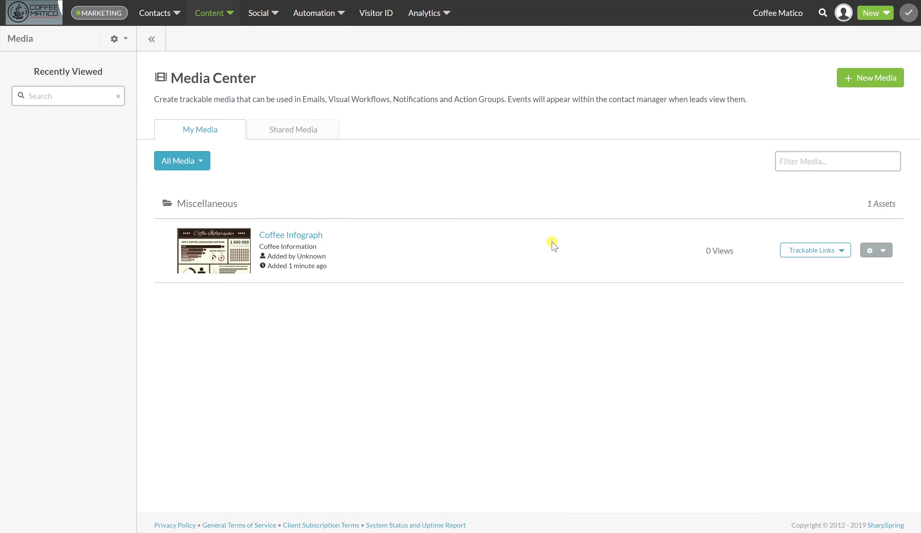
Move the Coffee Infograph asset into a new folder named Team Media and expand the folder
{"action": "left_click", "coordinate": [883, 251]}
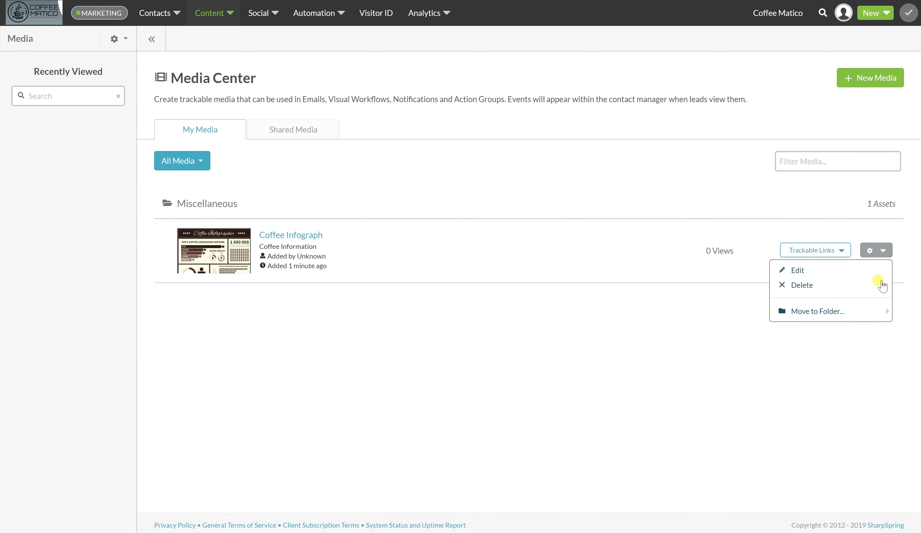
{"action": "mouse_move", "coordinate": [857, 314]}
{"action": "left_click", "coordinate": [699, 283]}
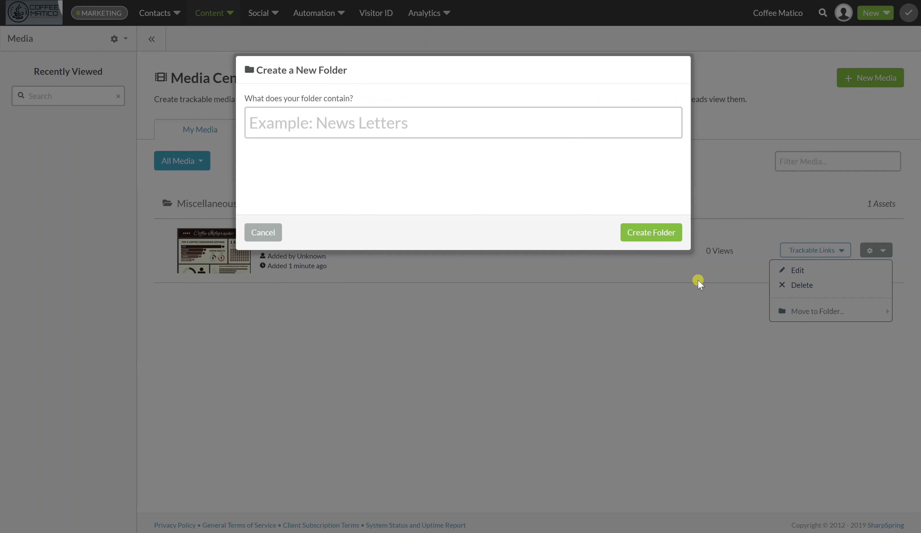
{"action": "left_click", "coordinate": [366, 117]}
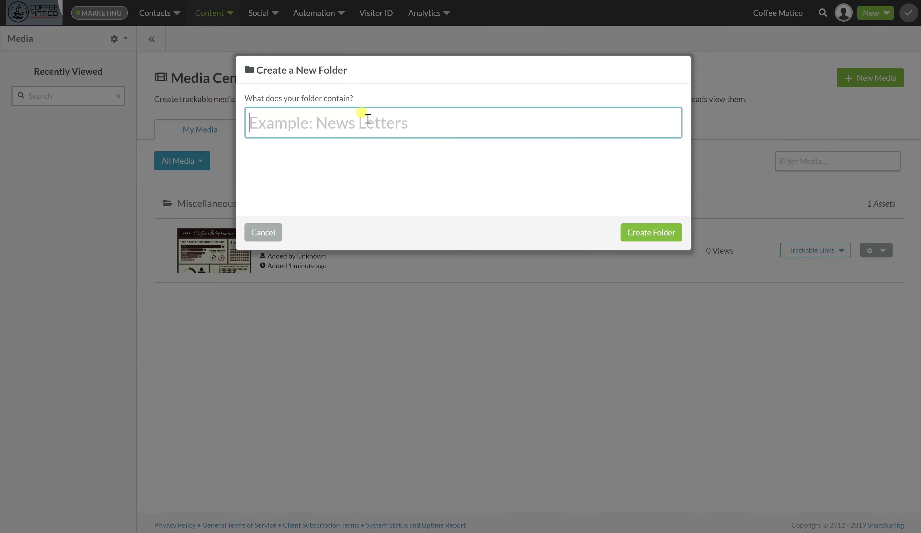
{"action": "type", "text": "Tre"}
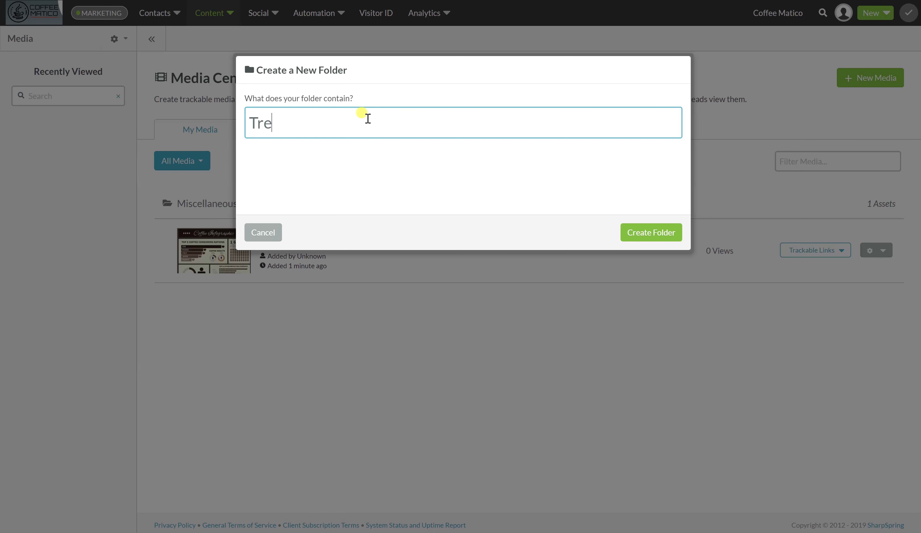
{"action": "key", "text": "BackSpace"}
{"action": "key", "text": "BackSpace"}
{"action": "type", "text": "eam Media"}
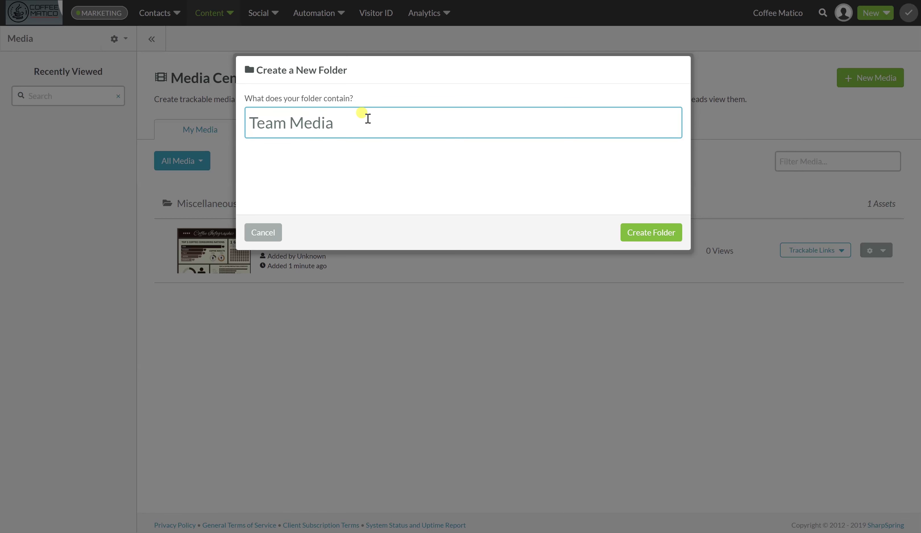
{"action": "left_click", "coordinate": [629, 238]}
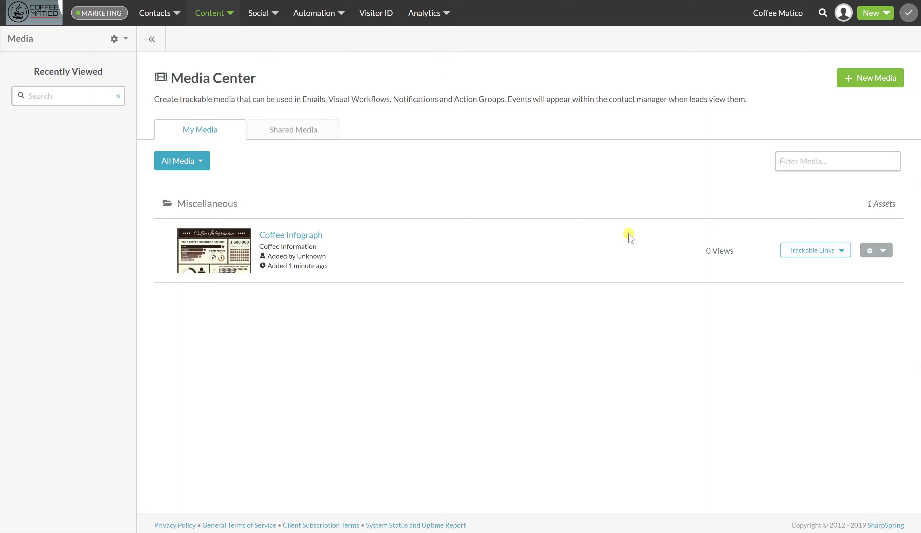
{"action": "left_click", "coordinate": [191, 204]}
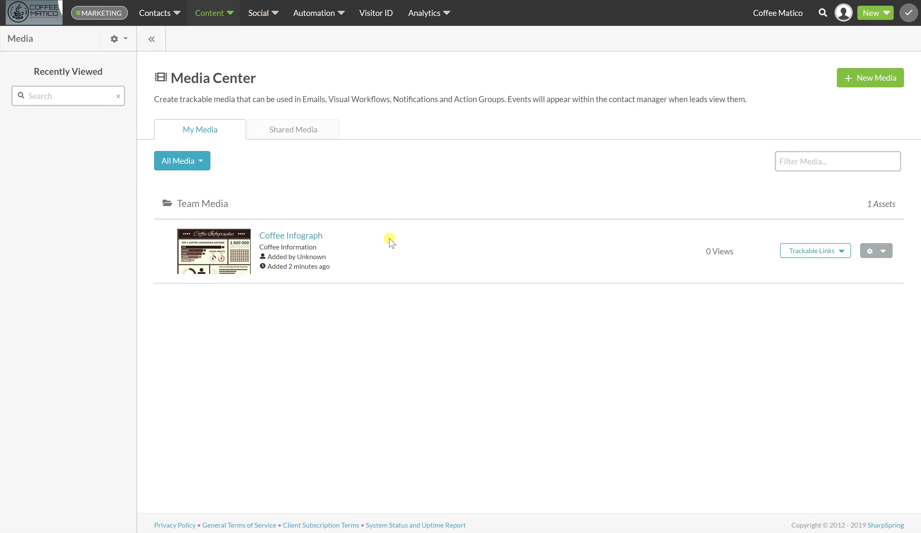
Check the contents of the Team Media folder in both the shared media and the personal media
{"action": "left_click", "coordinate": [286, 132]}
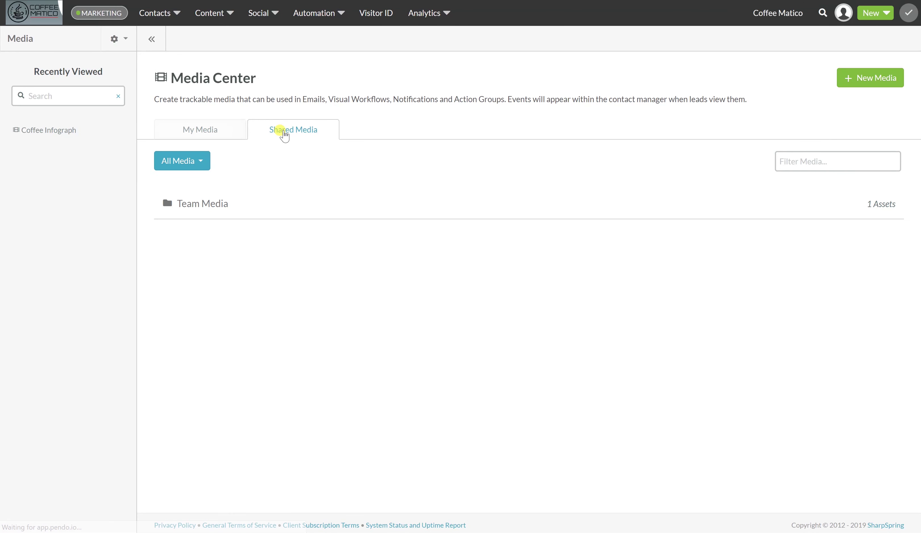
{"action": "left_click", "coordinate": [201, 203]}
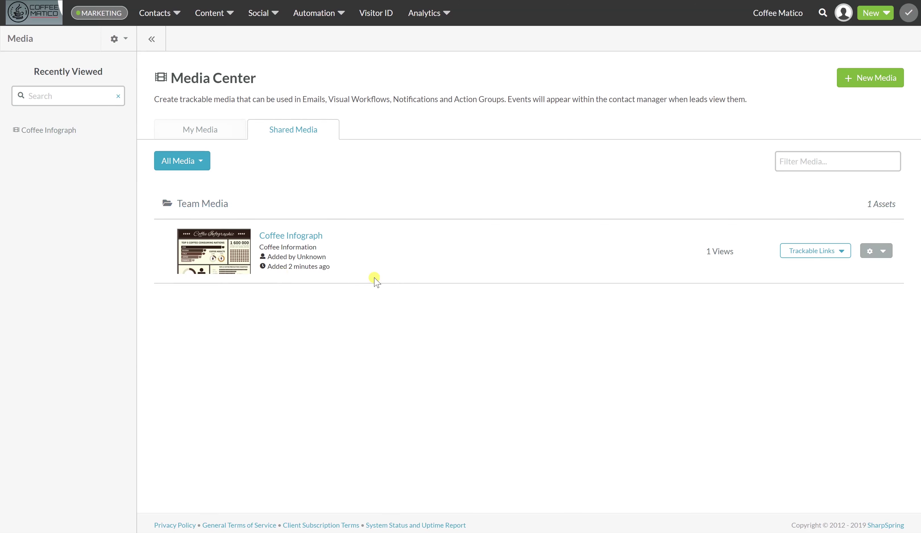
{"action": "left_click", "coordinate": [182, 131]}
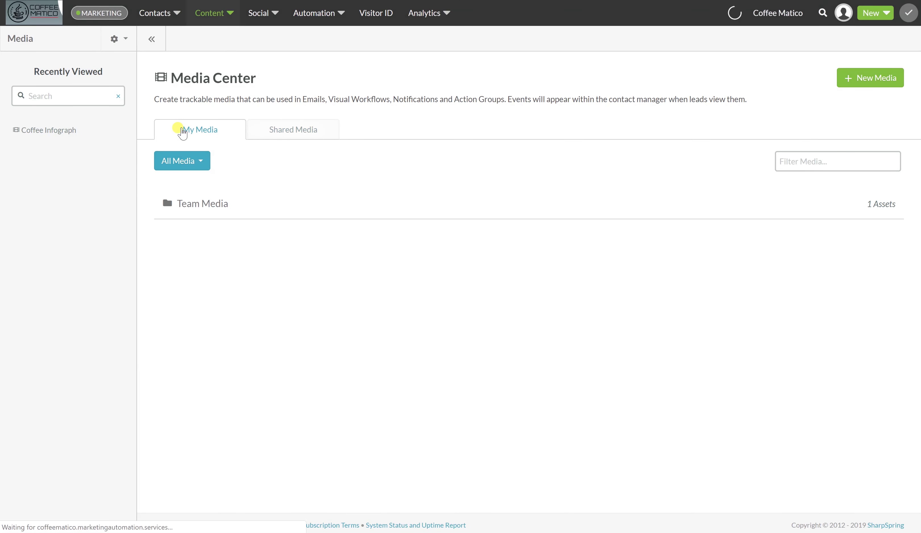
{"action": "left_click", "coordinate": [187, 211]}
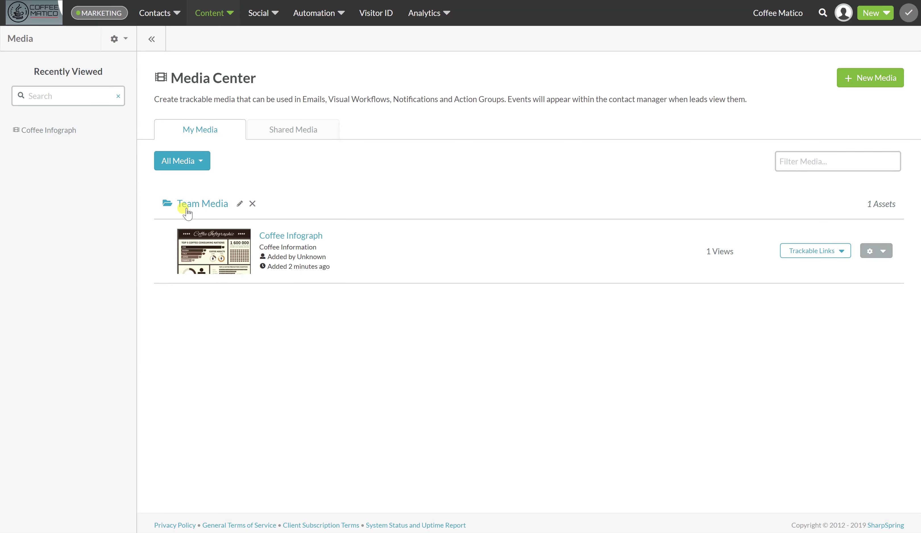
View the Life of the Lead for the second contact in the Contact Manager and return to the home dashboard
{"action": "left_click", "coordinate": [141, 15]}
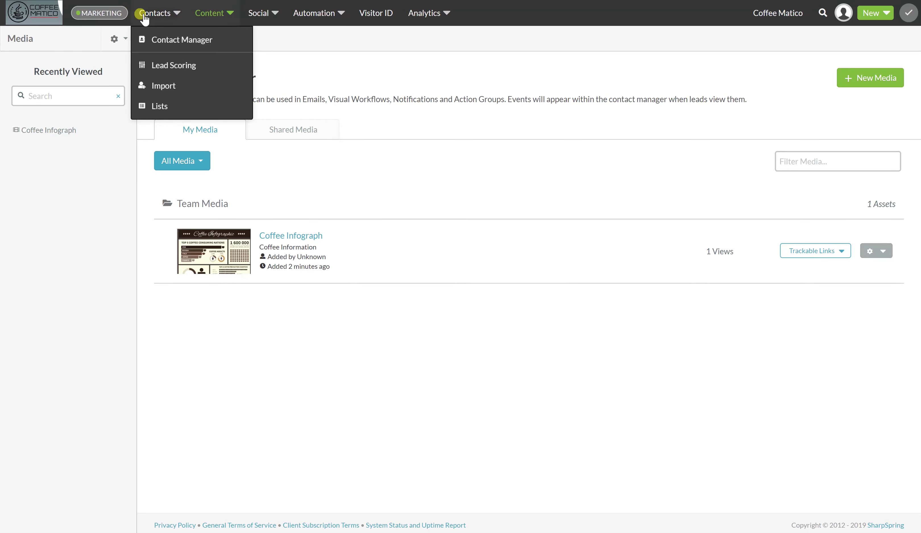
{"action": "left_click", "coordinate": [156, 46]}
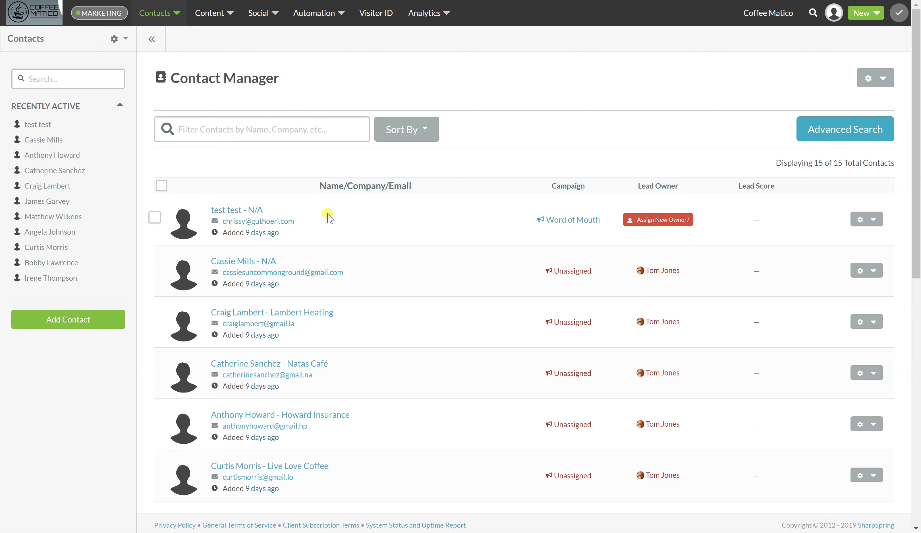
{"action": "left_click", "coordinate": [224, 263]}
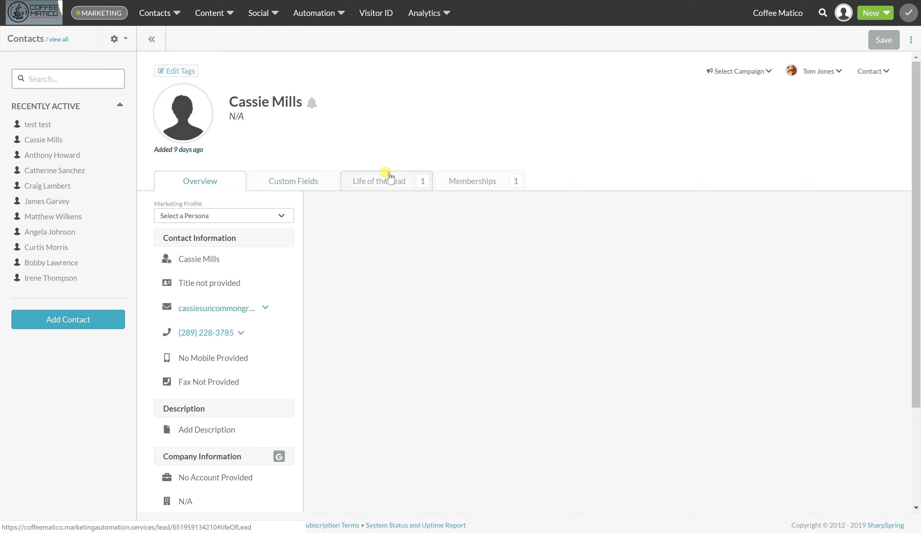
{"action": "left_click", "coordinate": [390, 181]}
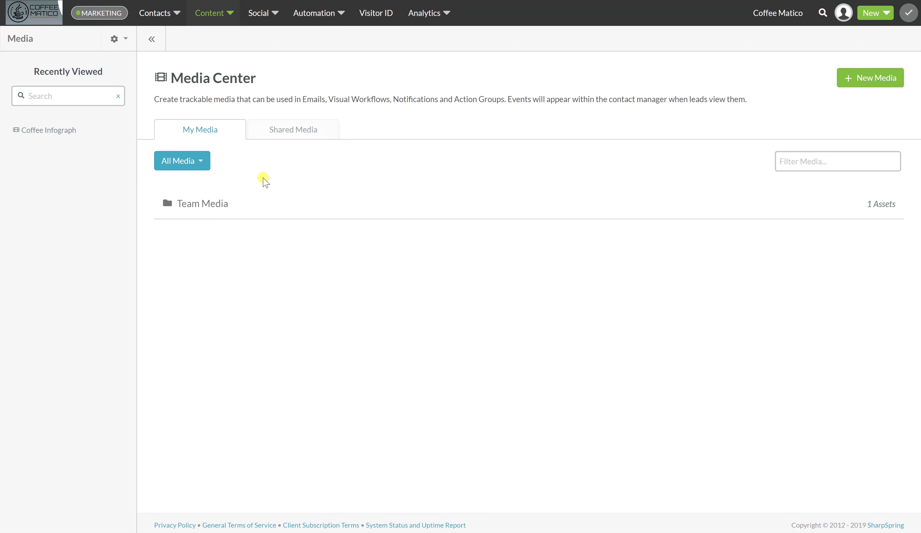
{"action": "left_click", "coordinate": [41, 14]}
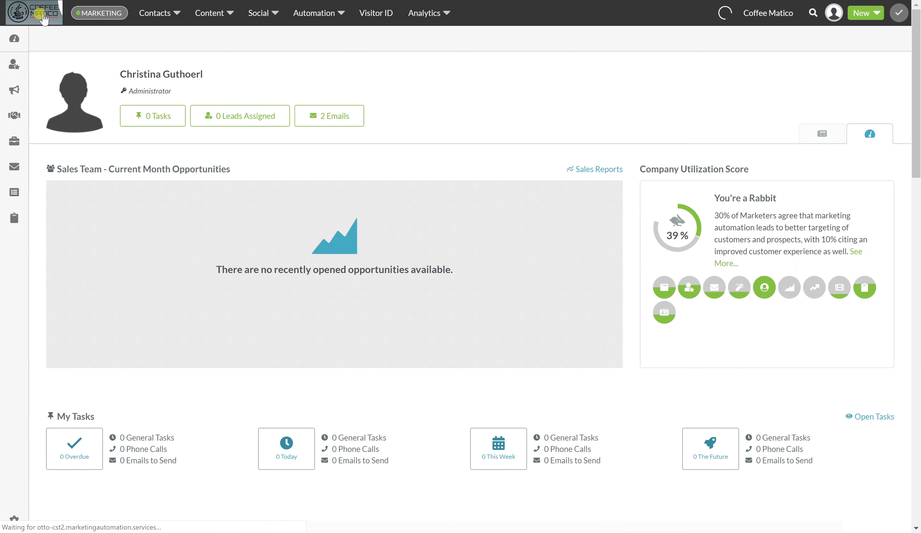